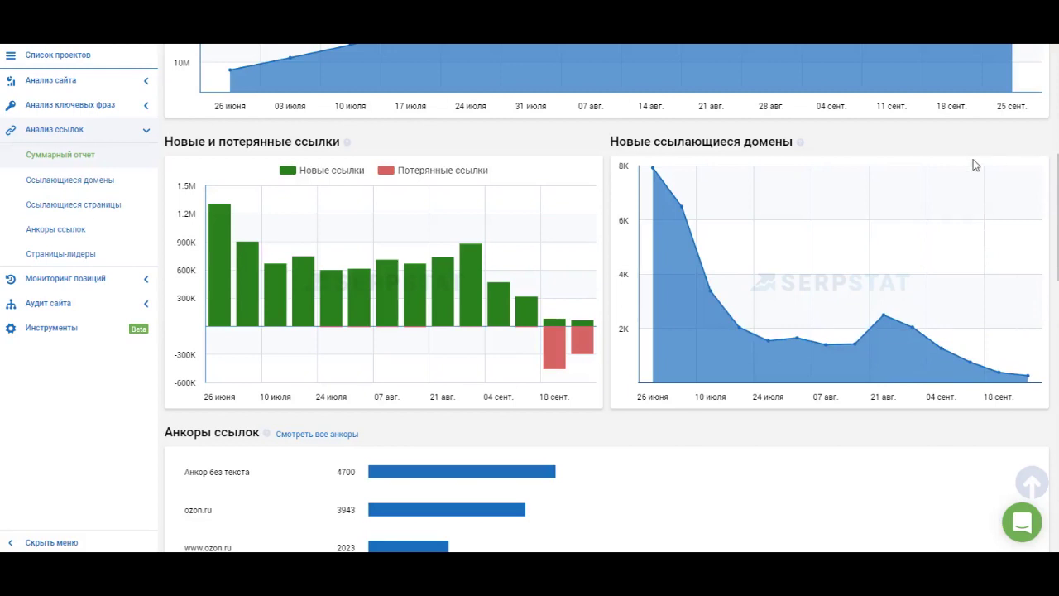
# Review the ozon.ru backlink summary report, including the new and lost links, new referring domains and link anchors charts
pyautogui.moveTo(884, 173)
pyautogui.scroll(-3, 883, 173)
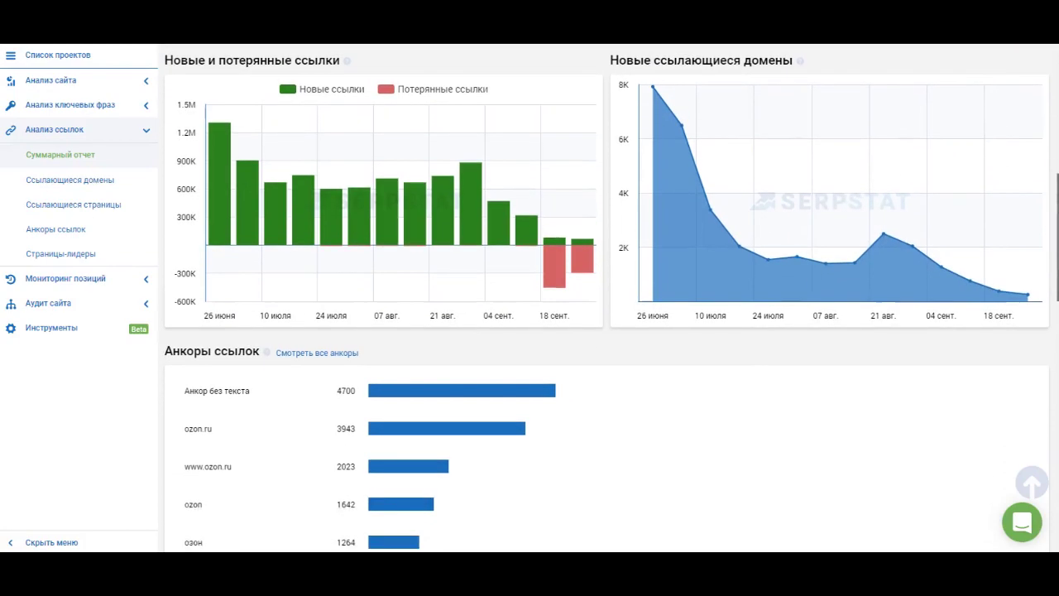
pyautogui.scroll(-12, 611, 297)
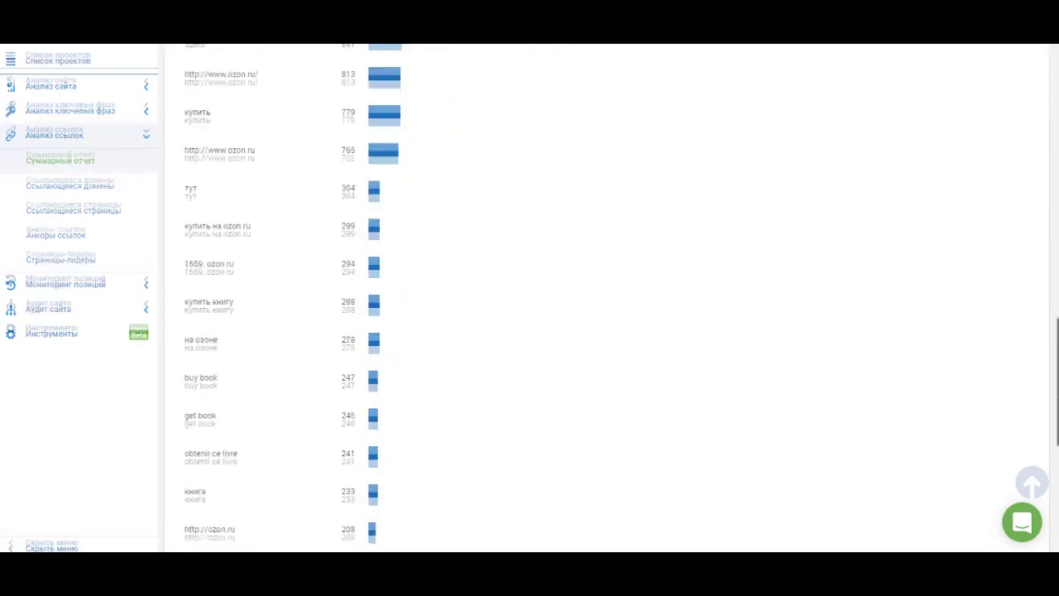
pyautogui.scroll(15, 611, 298)
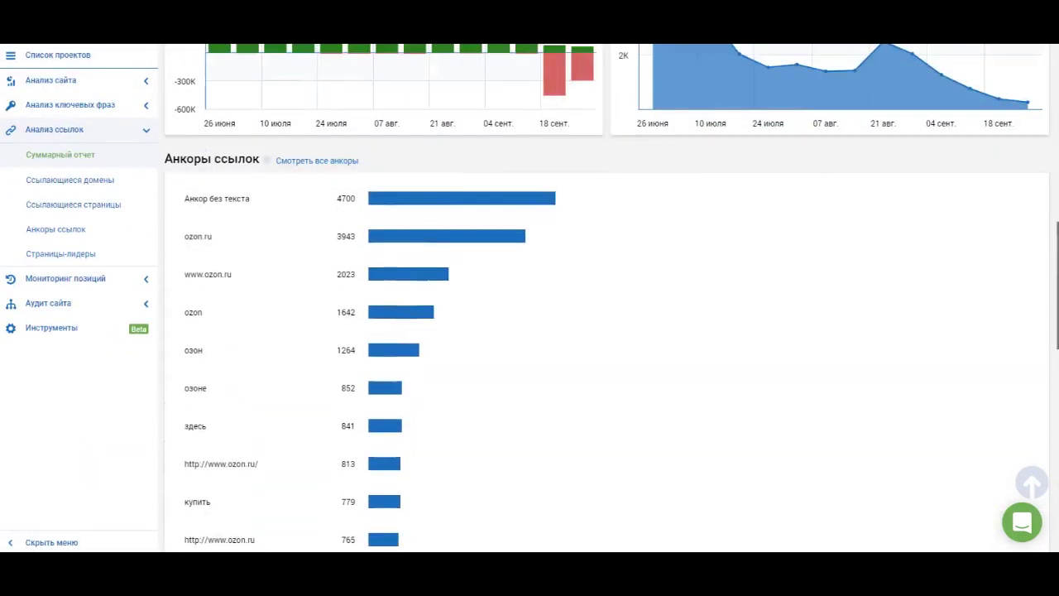
pyautogui.scroll(5, 612, 298)
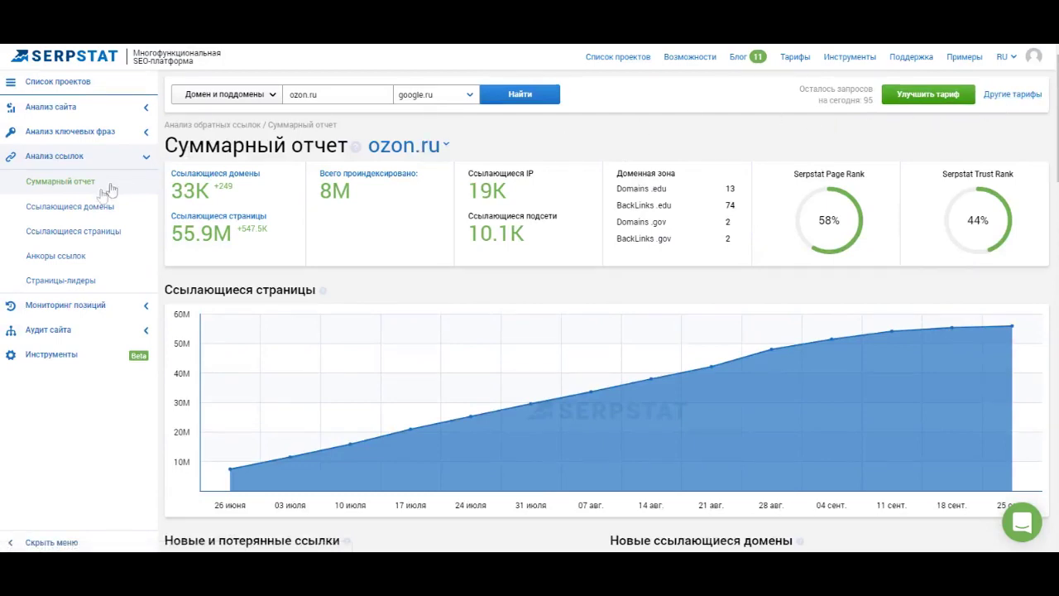
# Open the Ссылающиеся домены report for ozon.ru and look through its domain table and export options
pyautogui.click(77, 207)
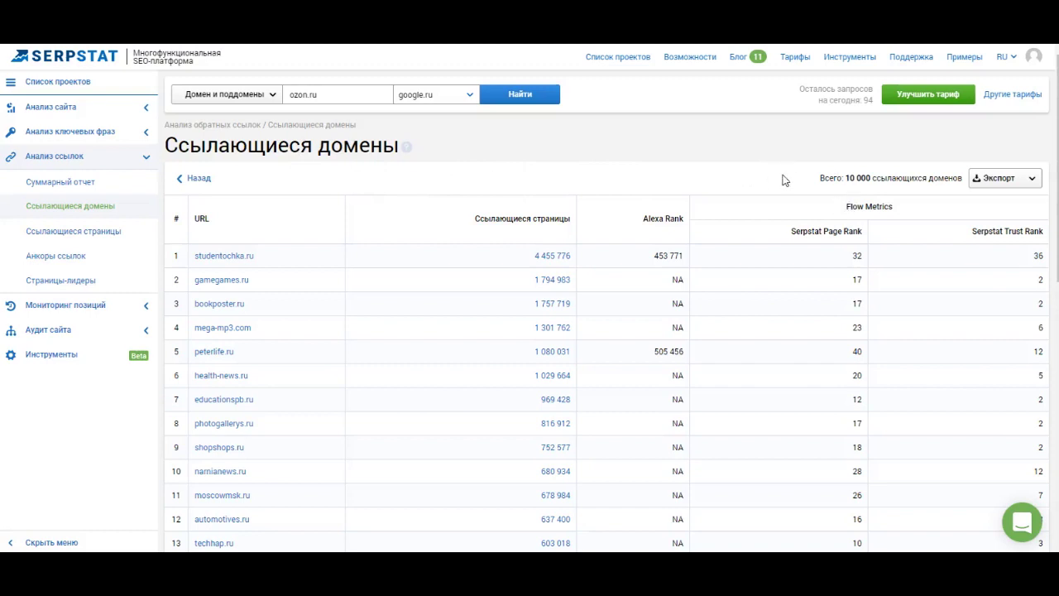
pyautogui.scroll(-1, 516, 179)
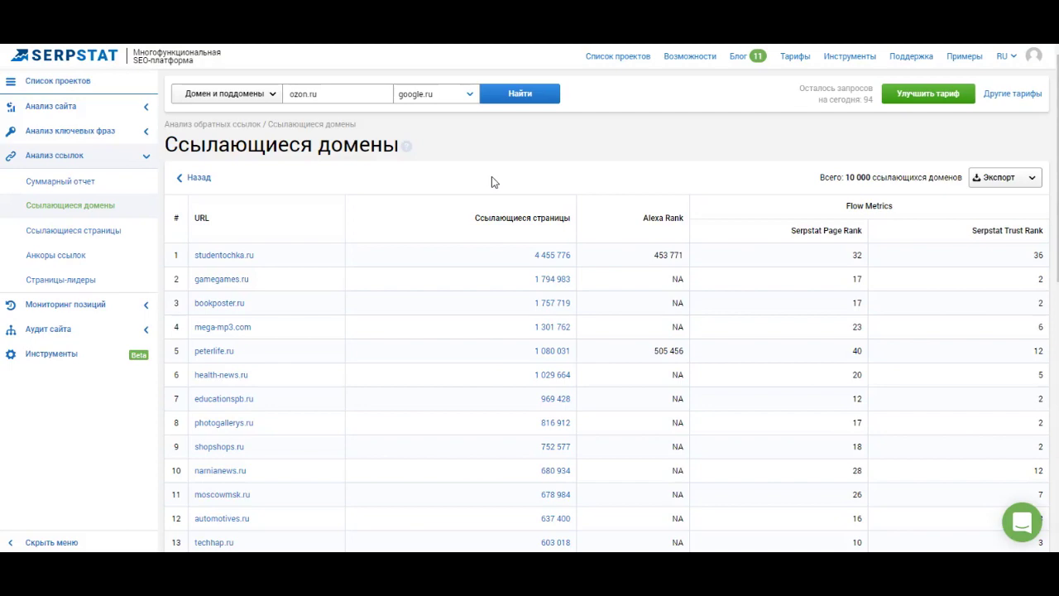
pyautogui.scroll(-5, 491, 182)
pyautogui.scroll(5, 476, 208)
pyautogui.click(1030, 179)
# Open the Ссылающиеся страницы report and inspect the daily charts of new and lost links
pyautogui.click(104, 231)
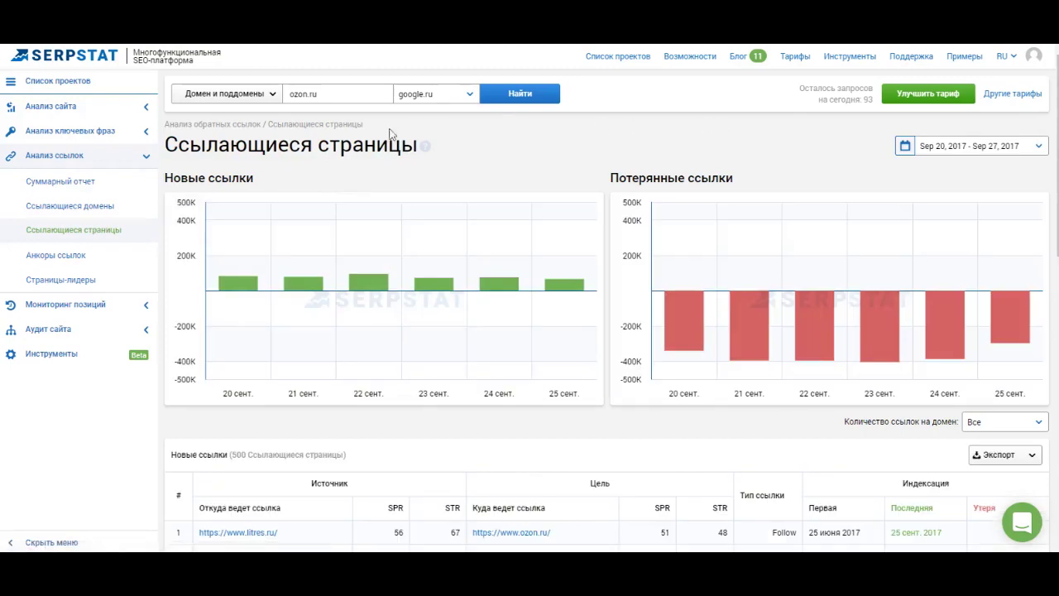
pyautogui.moveTo(303, 237)
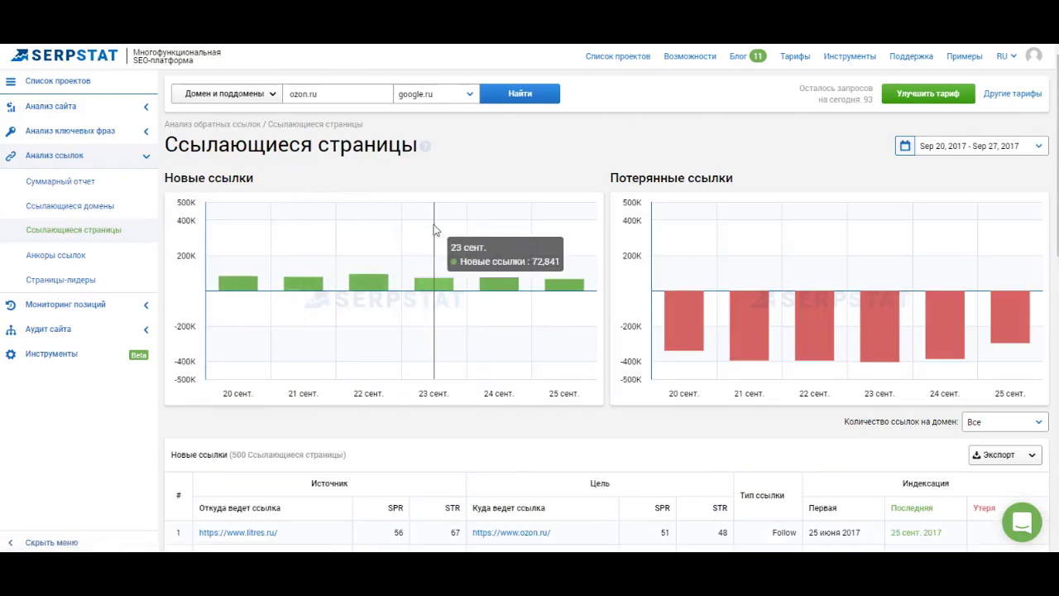
pyautogui.moveTo(687, 213)
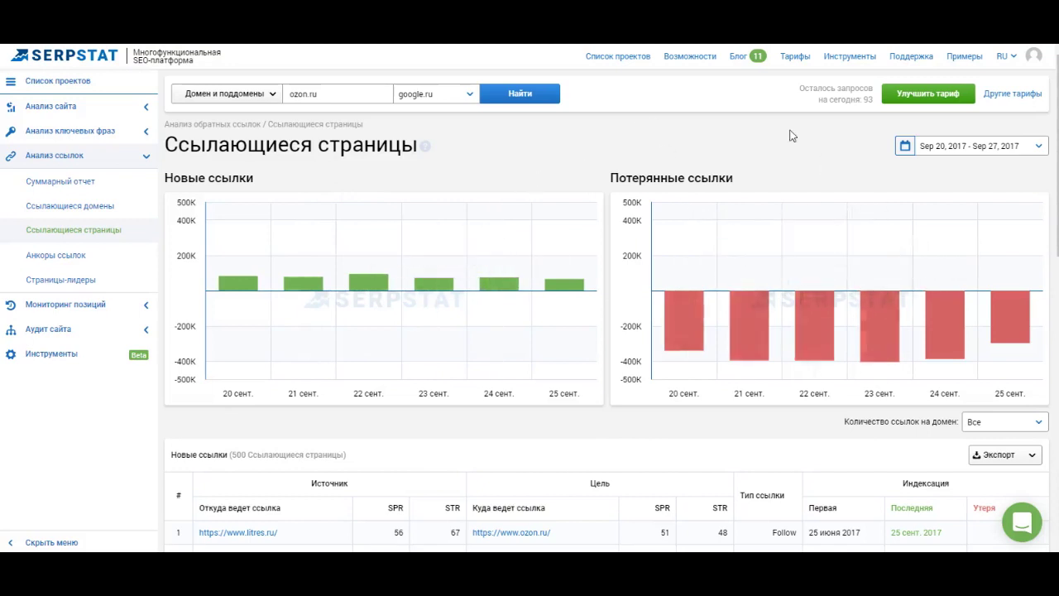
# Set the referring pages report's date range to Sep 1, 2017 - Sep 27, 2017 and apply it
pyautogui.click(1039, 147)
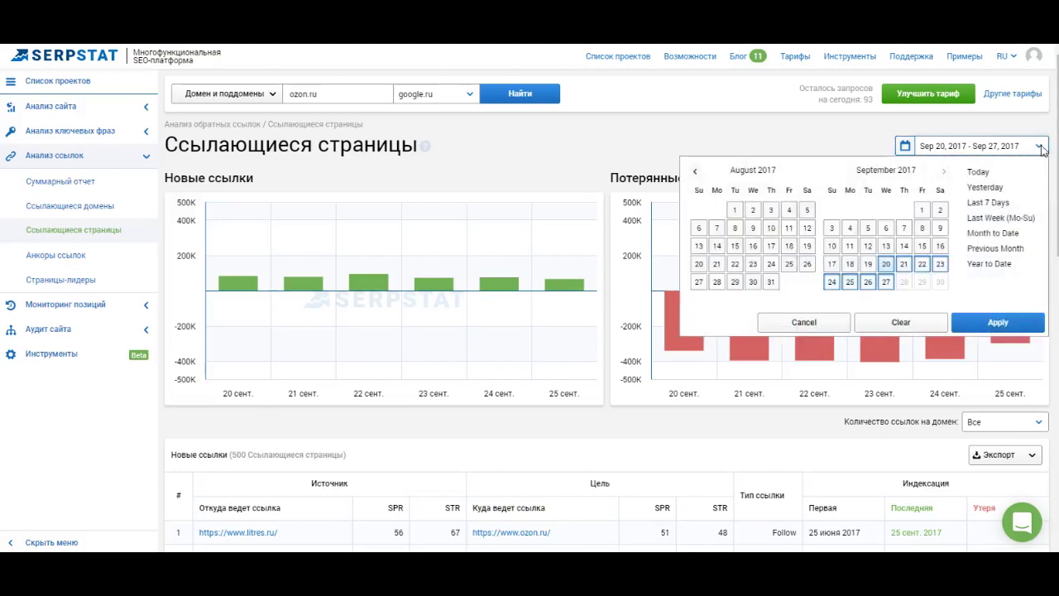
pyautogui.click(921, 209)
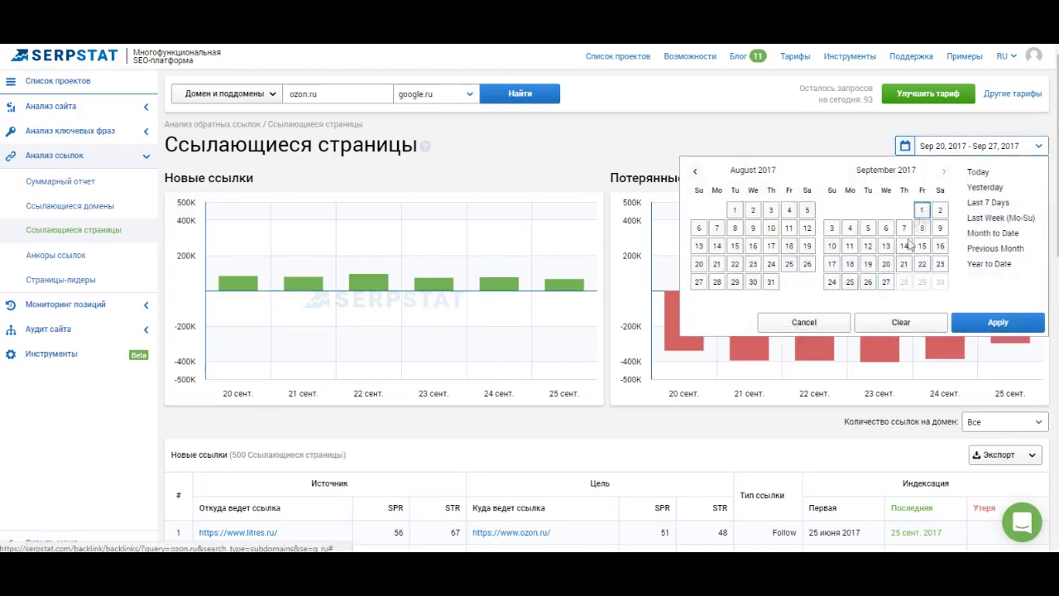
pyautogui.click(886, 281)
pyautogui.click(998, 322)
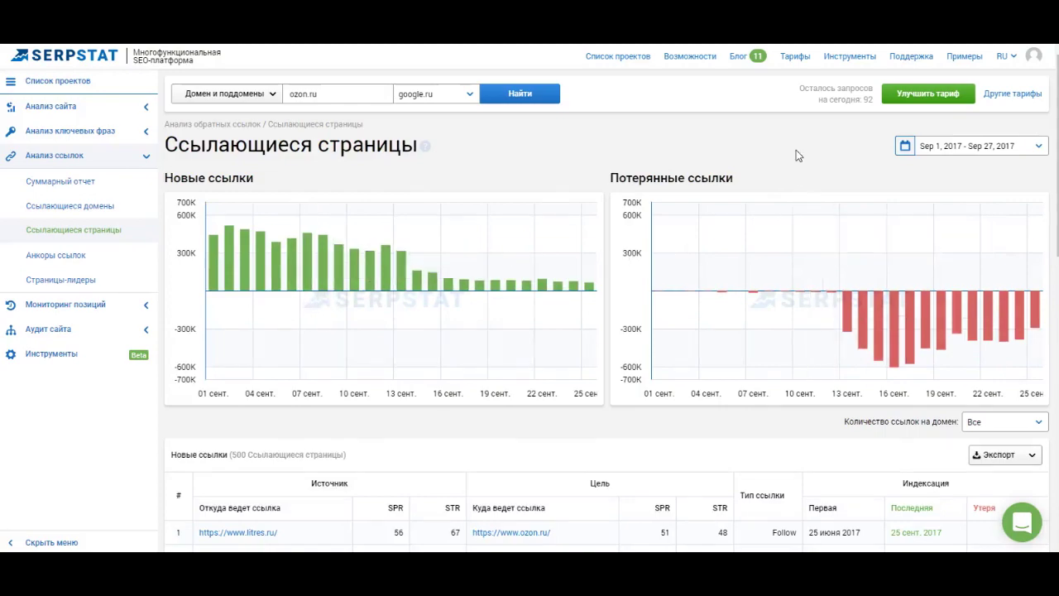
# Check the first and last indexing dates of the cdek.ru link in the new links table
pyautogui.scroll(-3, 796, 155)
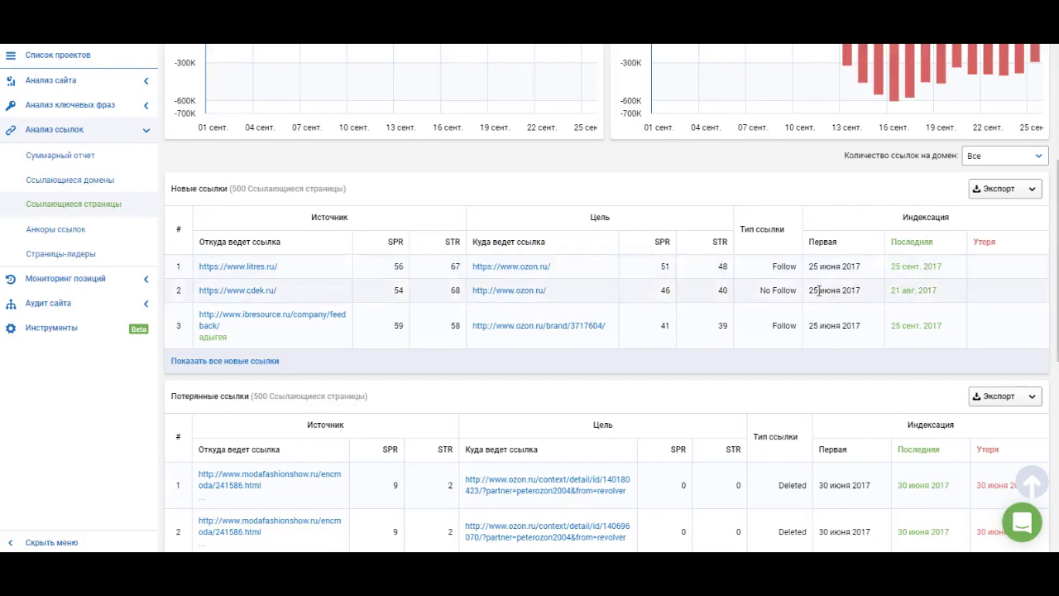
pyautogui.moveTo(810, 290); pyautogui.dragTo(857, 290)
pyautogui.click(866, 296)
pyautogui.moveTo(943, 293); pyautogui.dragTo(892, 298)
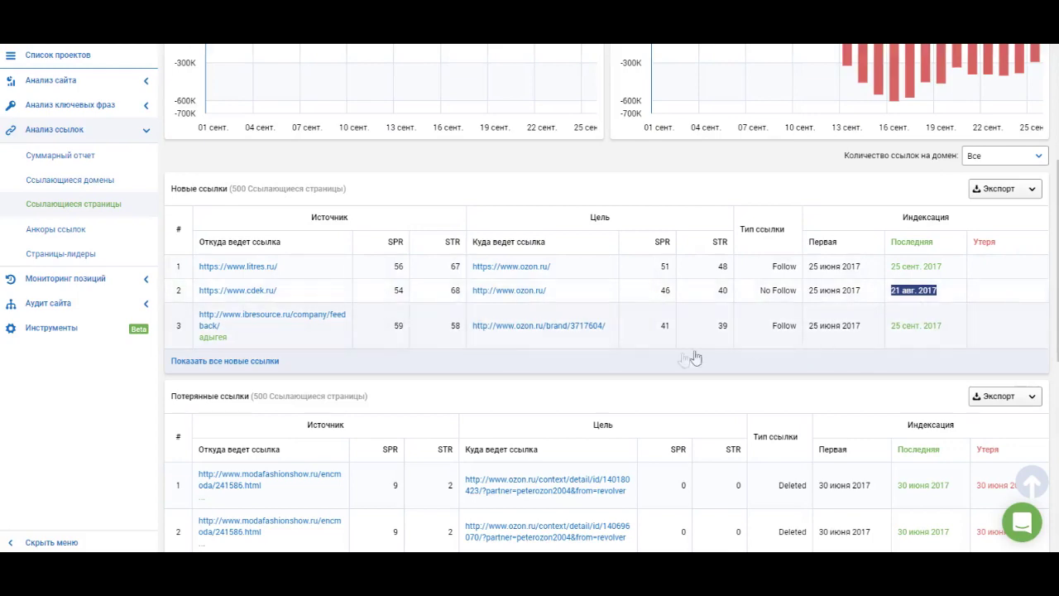
# Expand the table of lost links to show all entries and examine their link types and indexing and loss dates
pyautogui.scroll(-2, 674, 331)
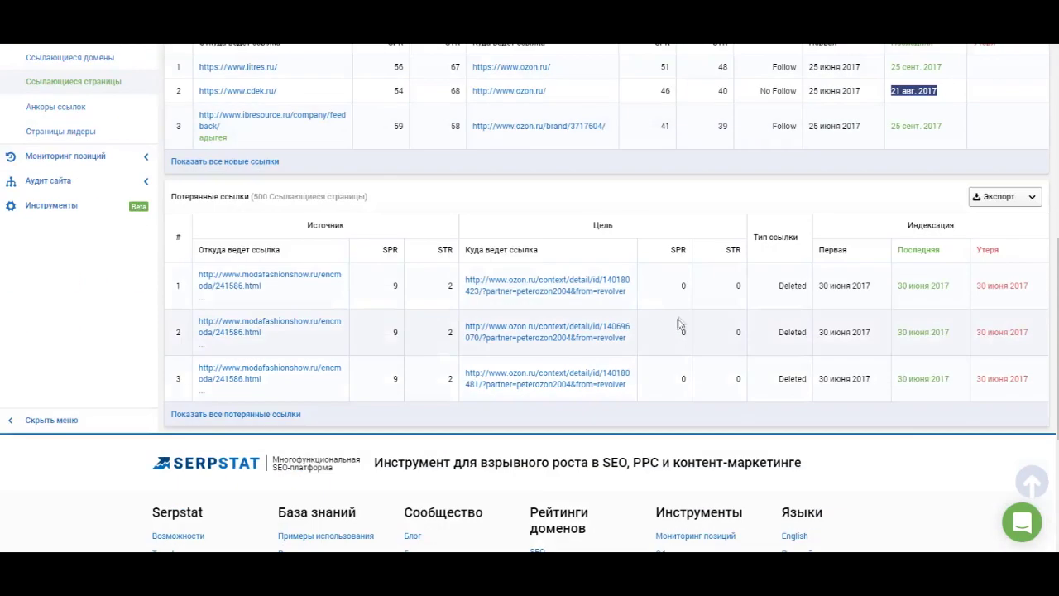
pyautogui.click(235, 416)
pyautogui.scroll(-4, 538, 331)
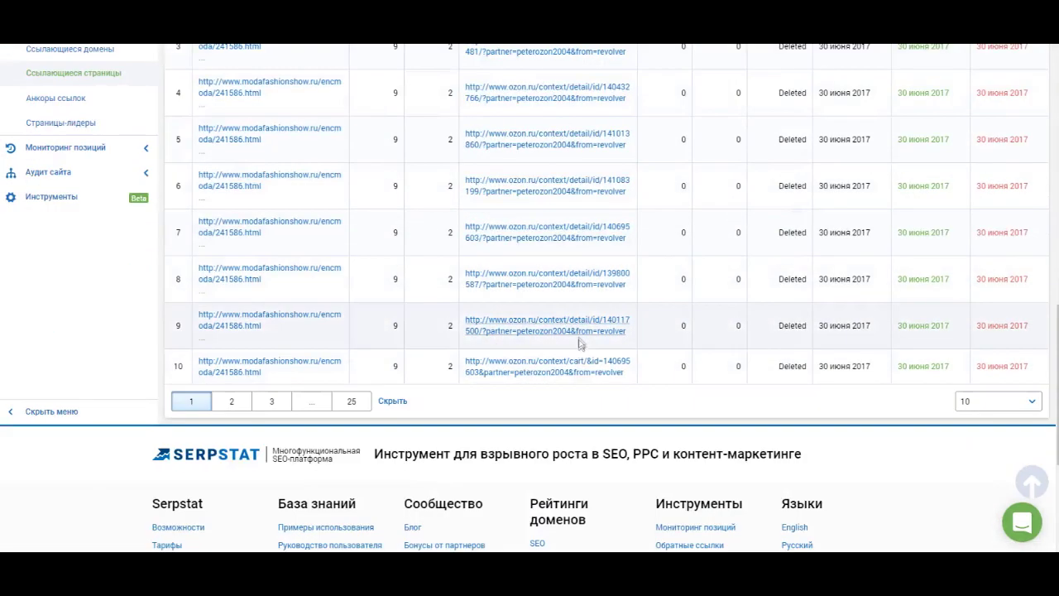
pyautogui.scroll(4, 580, 324)
pyautogui.scroll(-2, 748, 273)
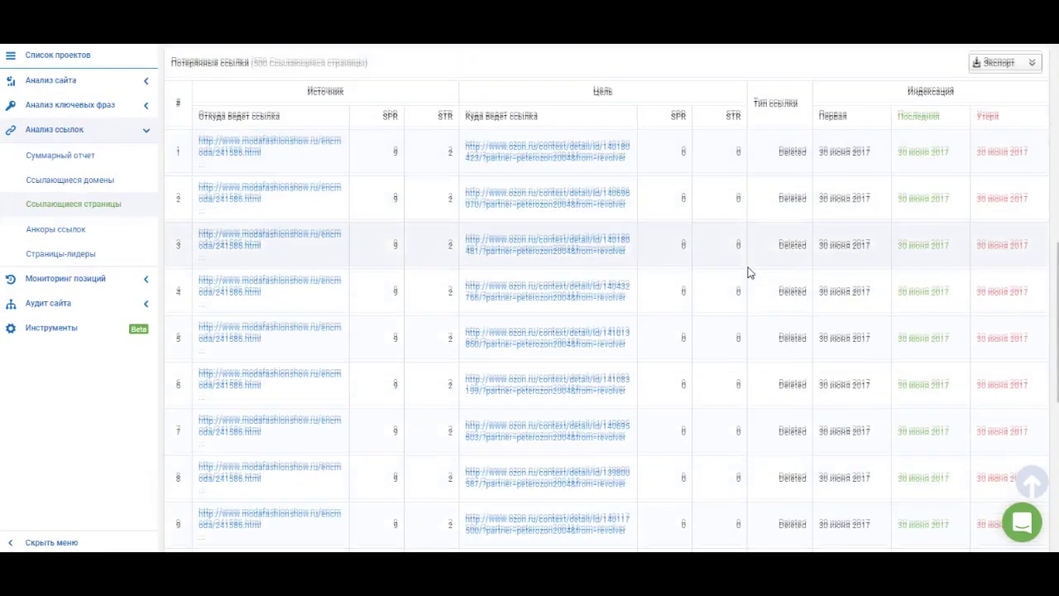
pyautogui.scroll(-2, 749, 273)
pyautogui.scroll(6, 728, 290)
pyautogui.scroll(-1, 705, 225)
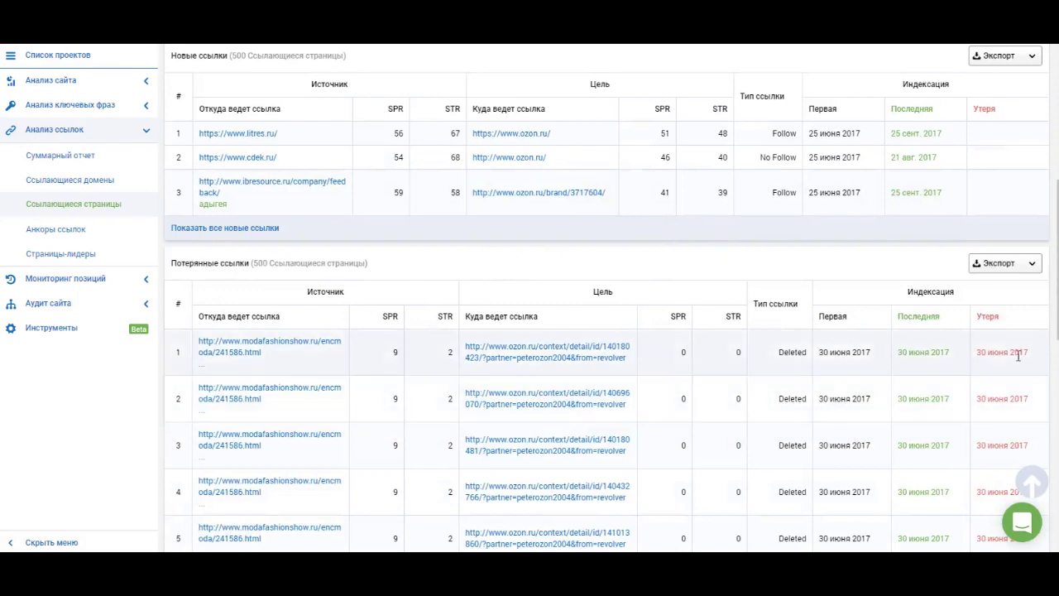
pyautogui.scroll(-2, 1019, 355)
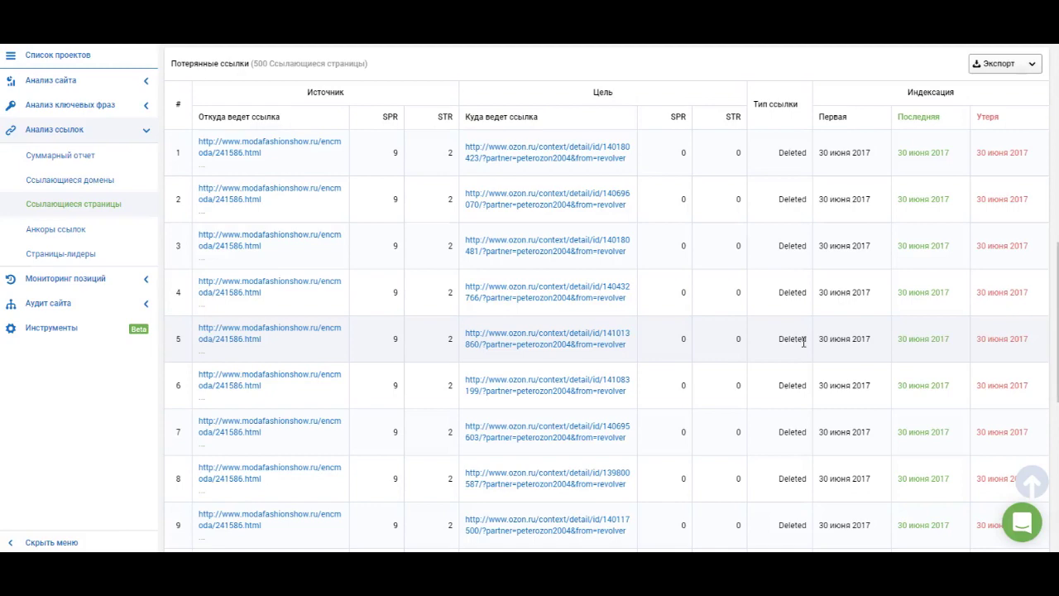
# Open the Анкоры ссылок report and review the anchor texts with their referring domains and pages
pyautogui.scroll(2, 802, 343)
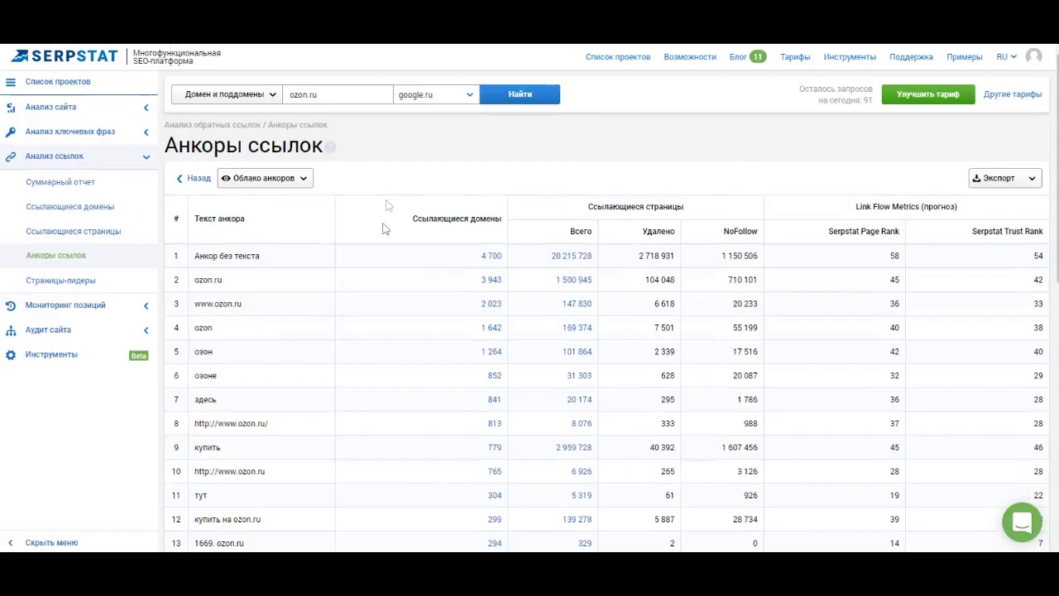
pyautogui.scroll(-4, 373, 273)
pyautogui.scroll(4, 289, 300)
pyautogui.scroll(-8, 431, 234)
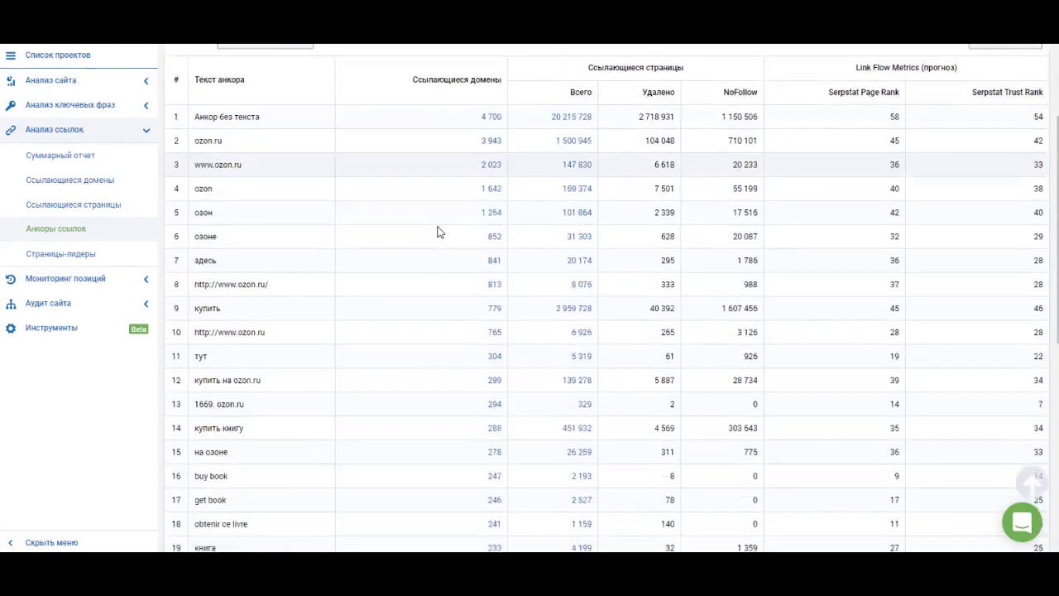
pyautogui.scroll(6, 437, 232)
pyautogui.scroll(-3, 444, 240)
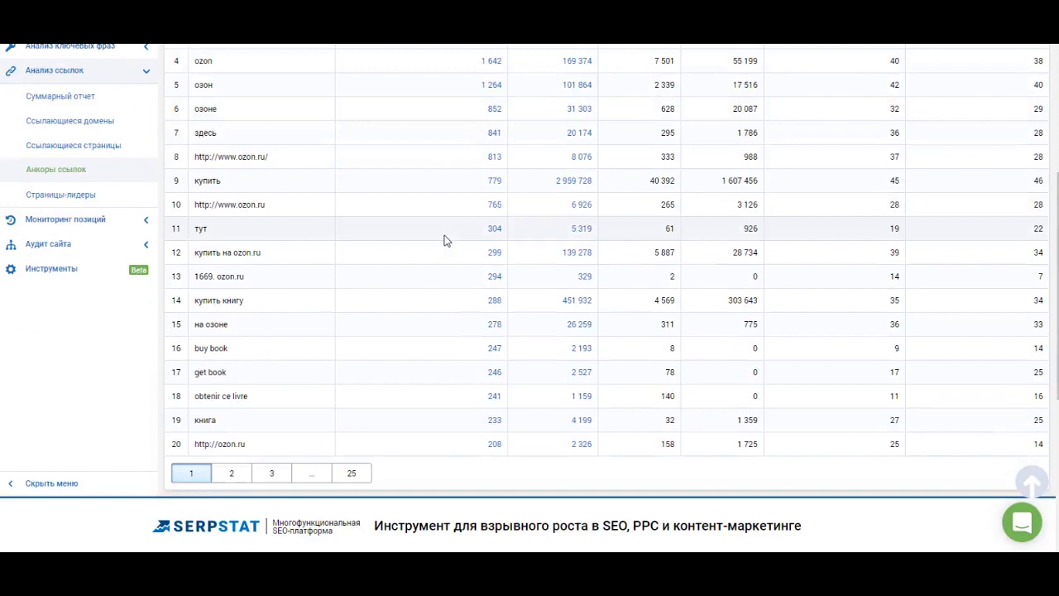
pyautogui.scroll(5, 447, 240)
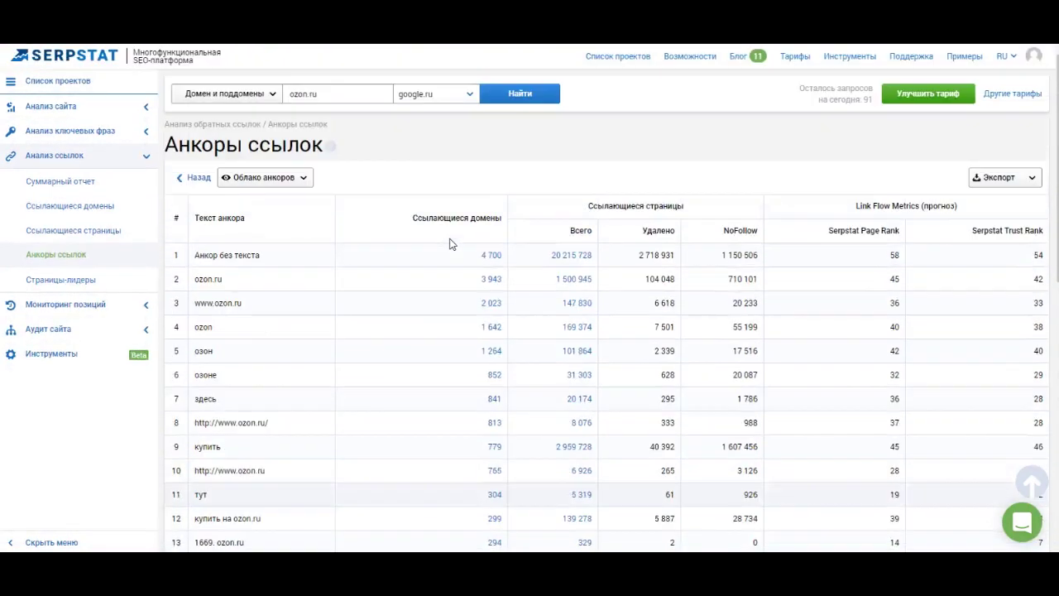
# Show the anchor cloud above the anchors table and check the report's export options
pyautogui.click(310, 181)
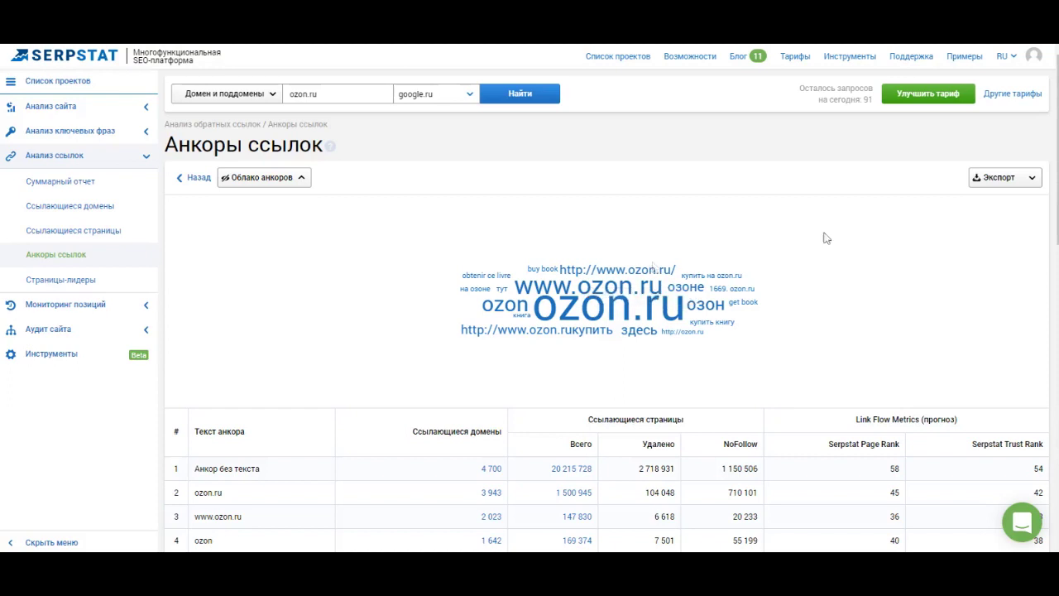
pyautogui.click(996, 184)
pyautogui.click(996, 184)
# Open the Страницы-лидеры report and review the ozon.ru pages by referring domains, referring pages and flow metrics
pyautogui.click(62, 281)
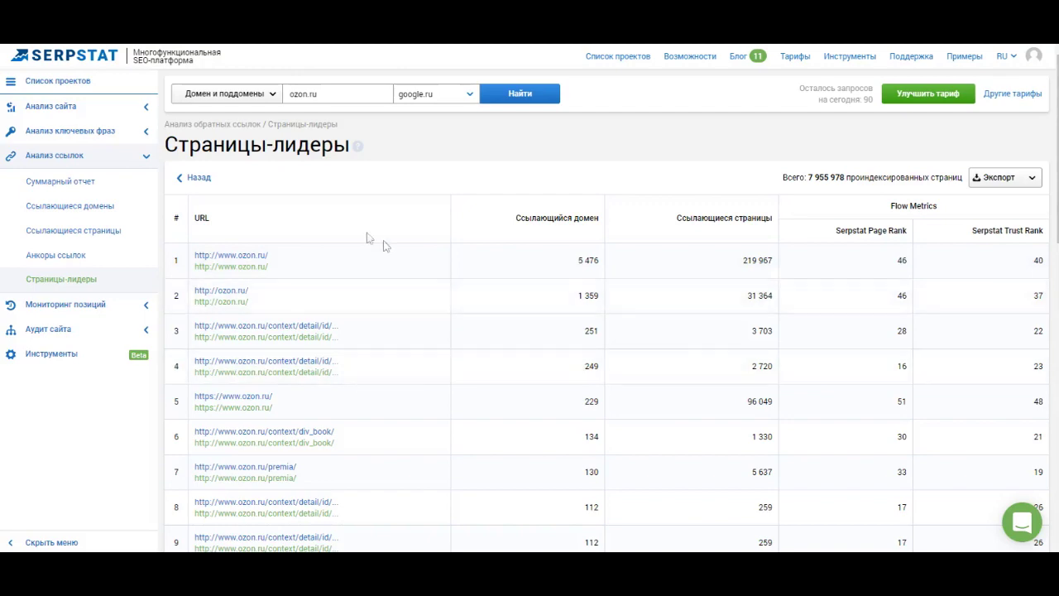
pyautogui.scroll(-3, 395, 217)
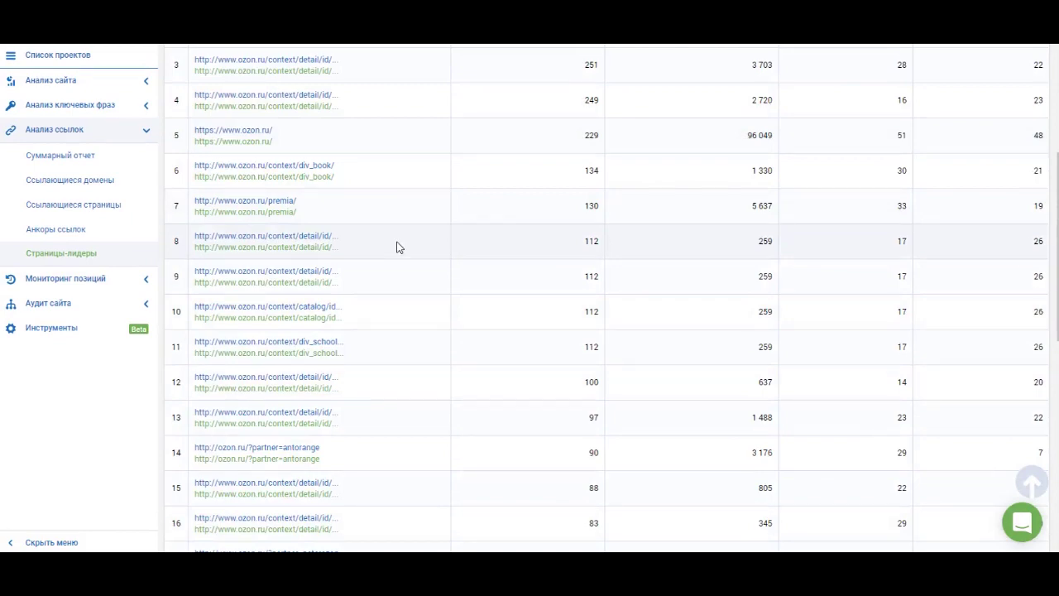
pyautogui.scroll(3, 397, 246)
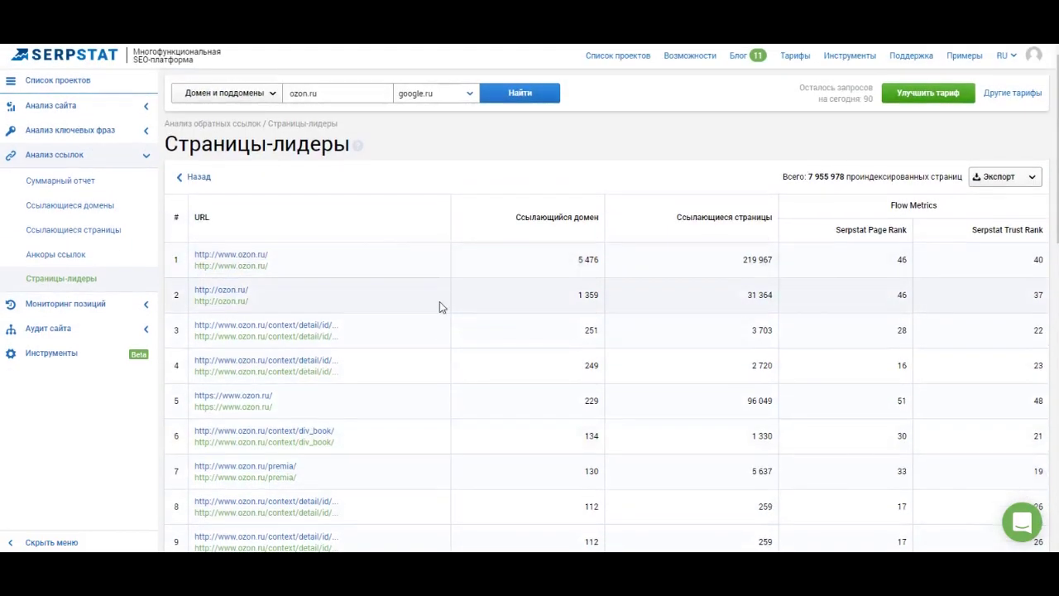
pyautogui.scroll(-5, 439, 301)
pyautogui.scroll(5, 440, 302)
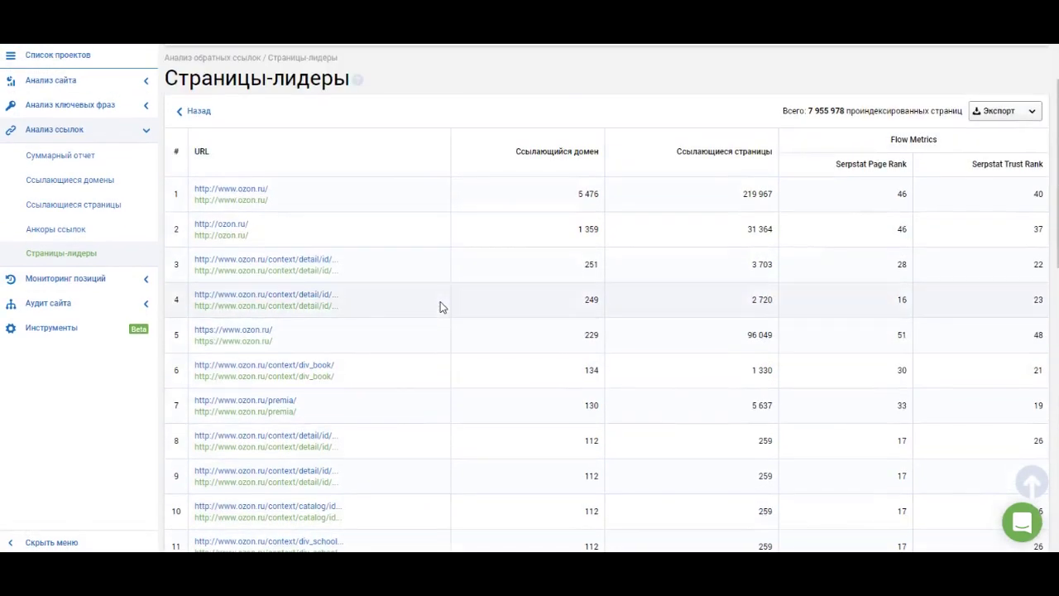
pyautogui.scroll(1, 440, 301)
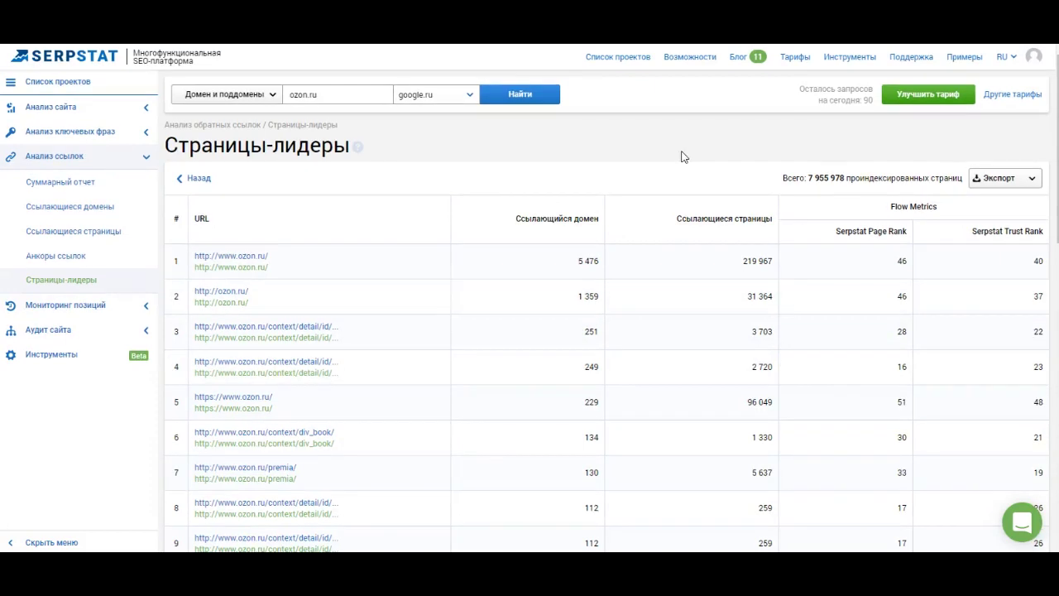
# View the support chat's conversation list and close it again
pyautogui.click(1022, 520)
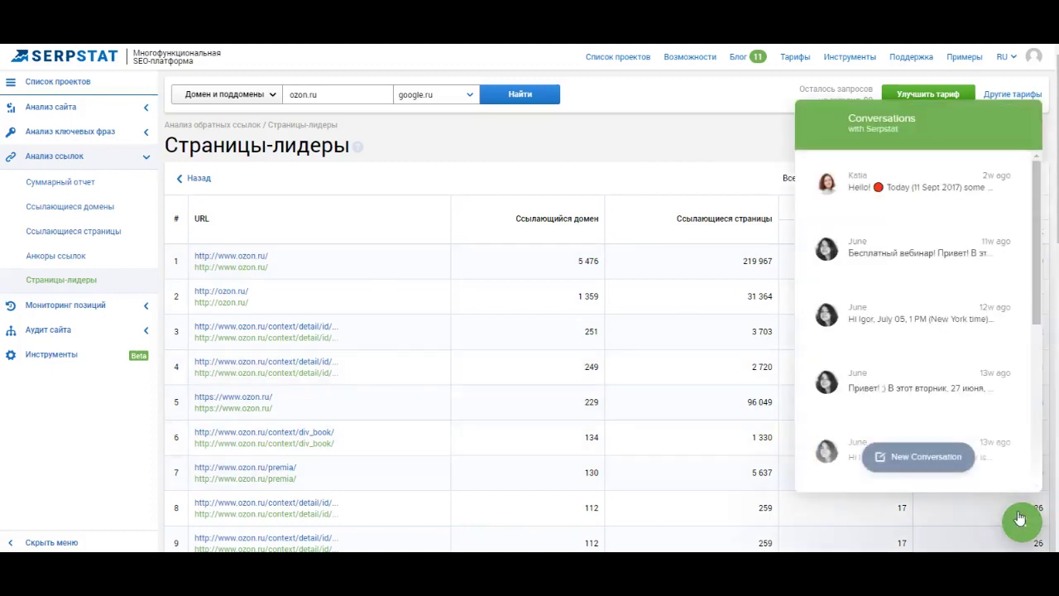
pyautogui.click(1020, 518)
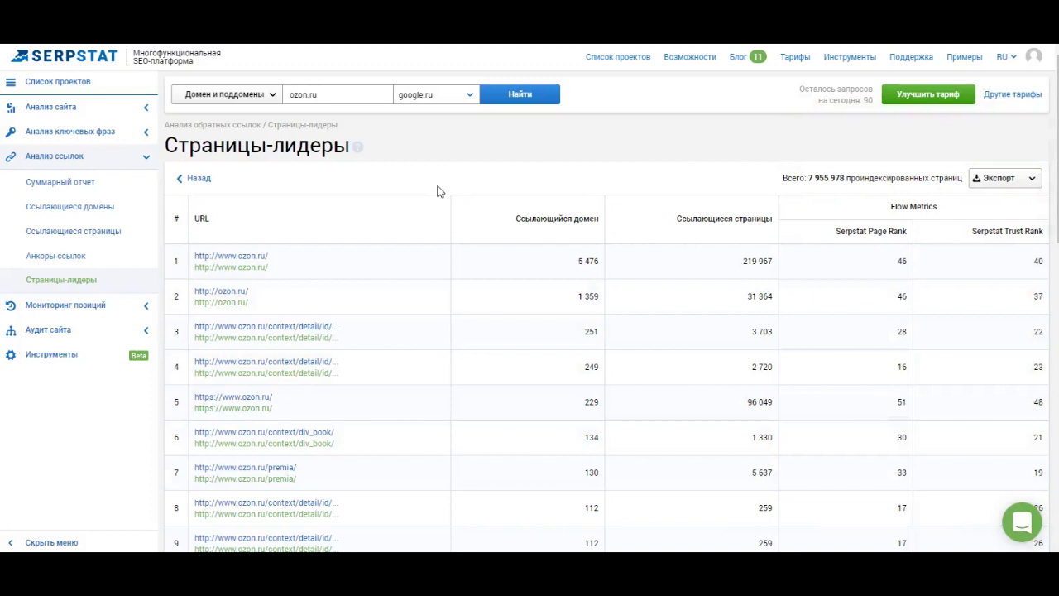